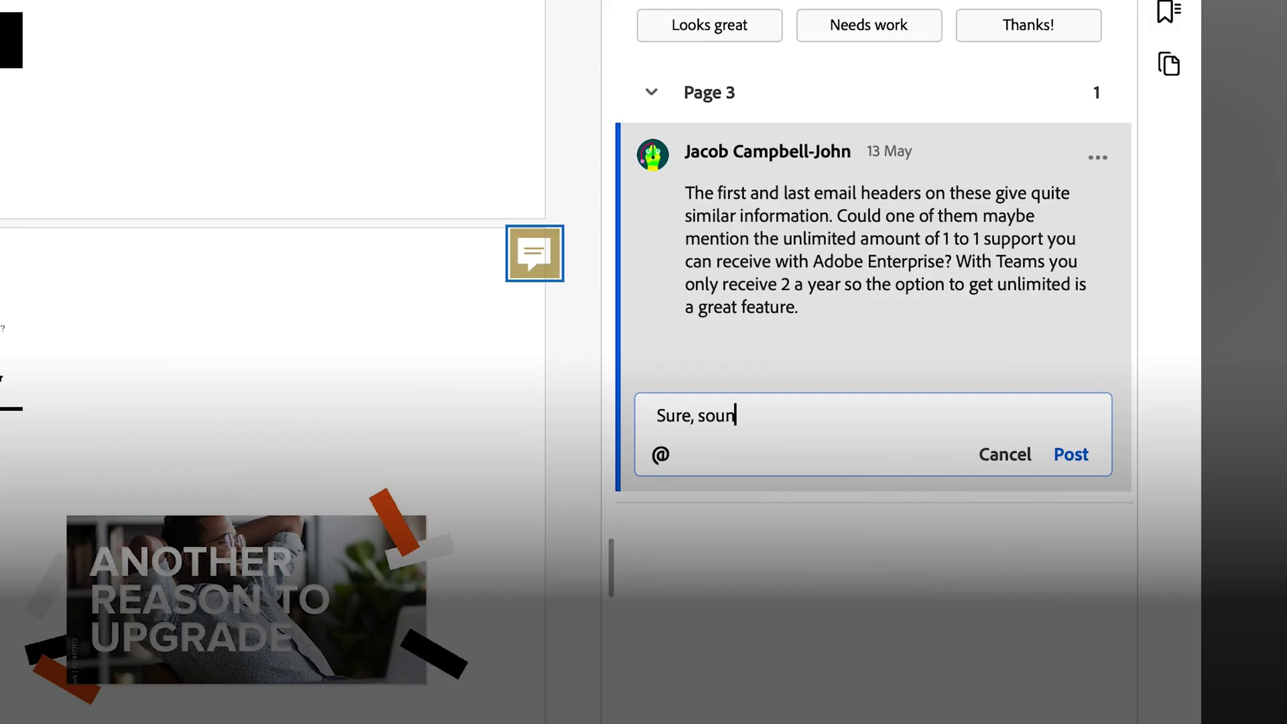
pyautogui.write('ds good!')
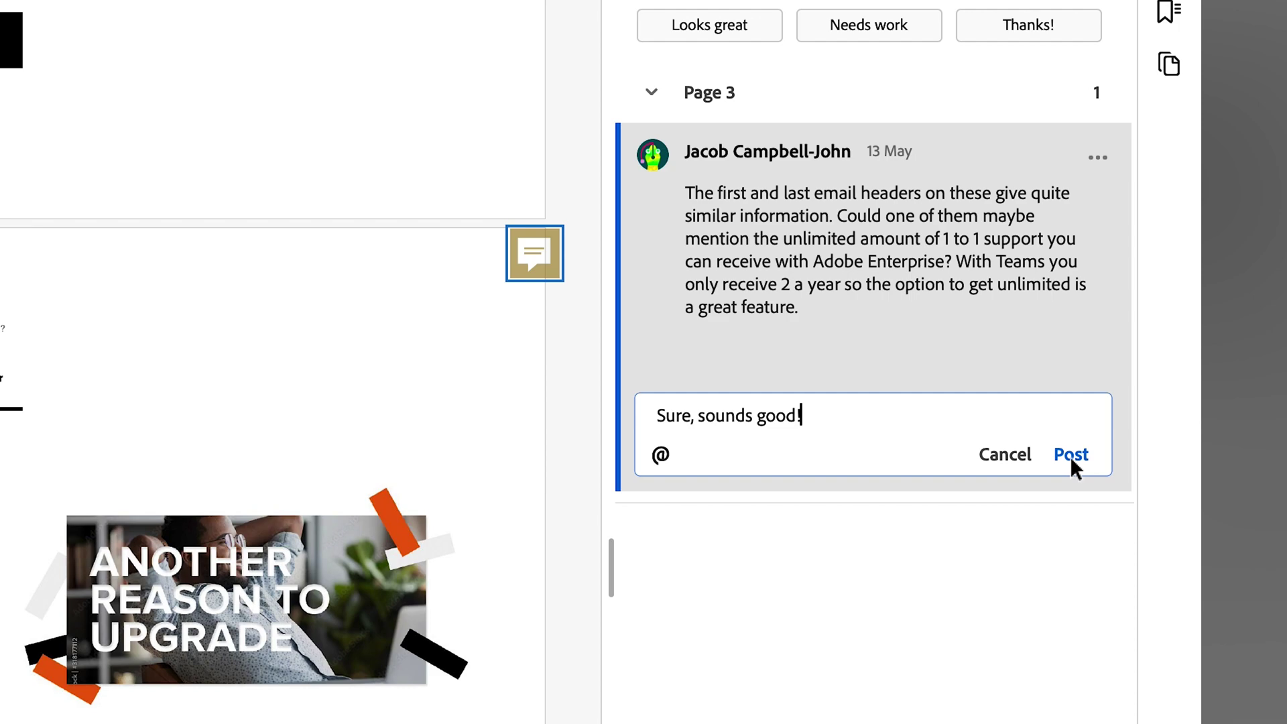
# Step: Post the reply 'Sure, sounds good!' on the page 3 email-headers comment
pyautogui.click(1069, 456)
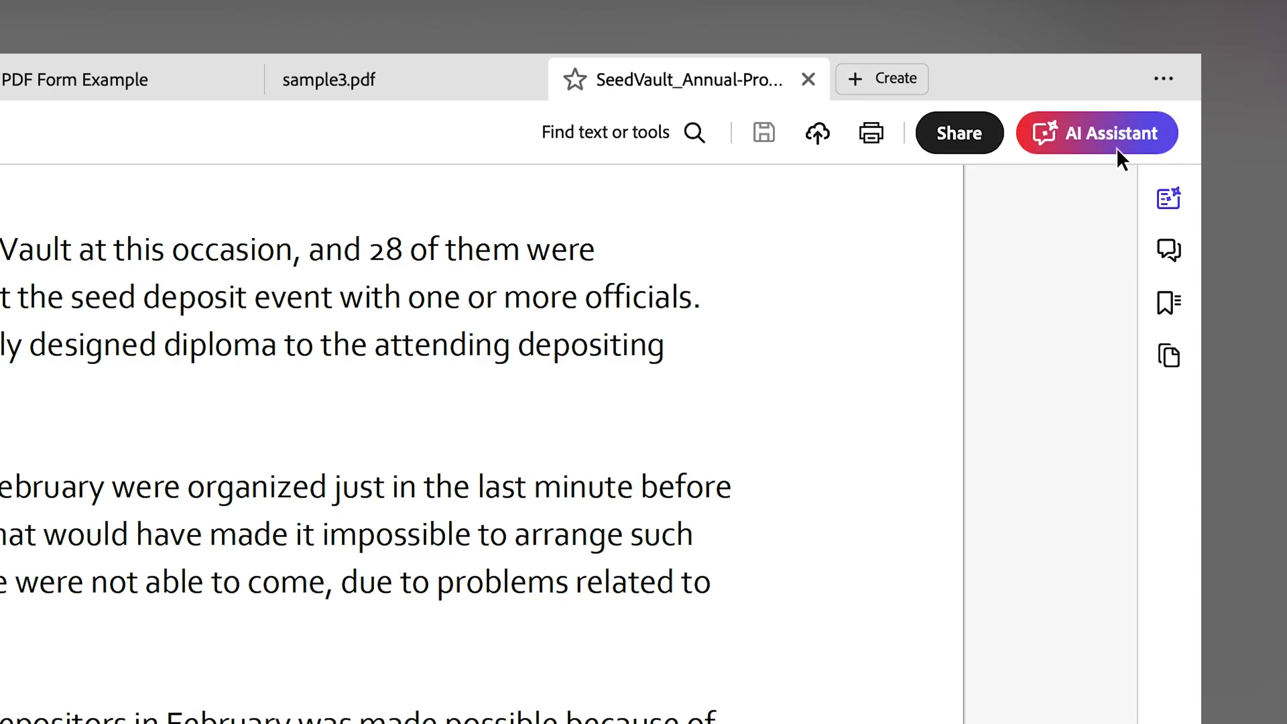
# Step: Open the AI Assistant for the document
pyautogui.click(1116, 148)
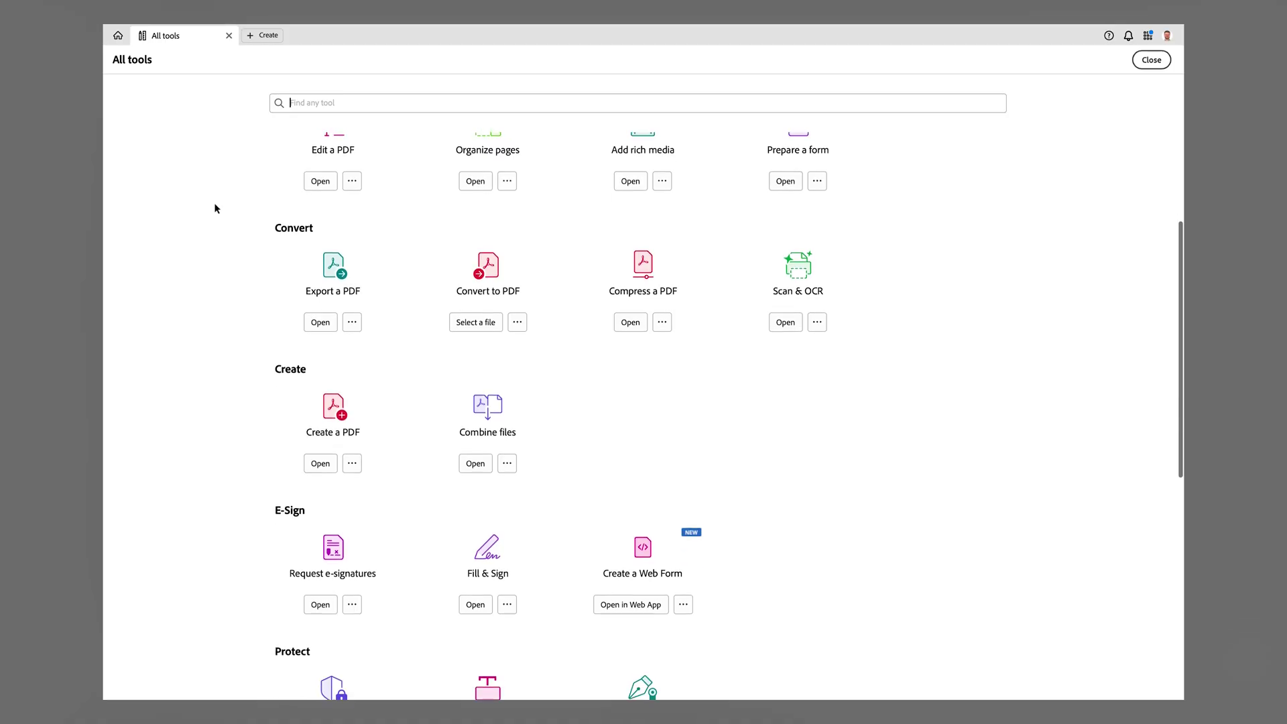
pyautogui.scroll(-1, 215, 203)
pyautogui.scroll(-1, 215, 202)
pyautogui.scroll(-2, 214, 207)
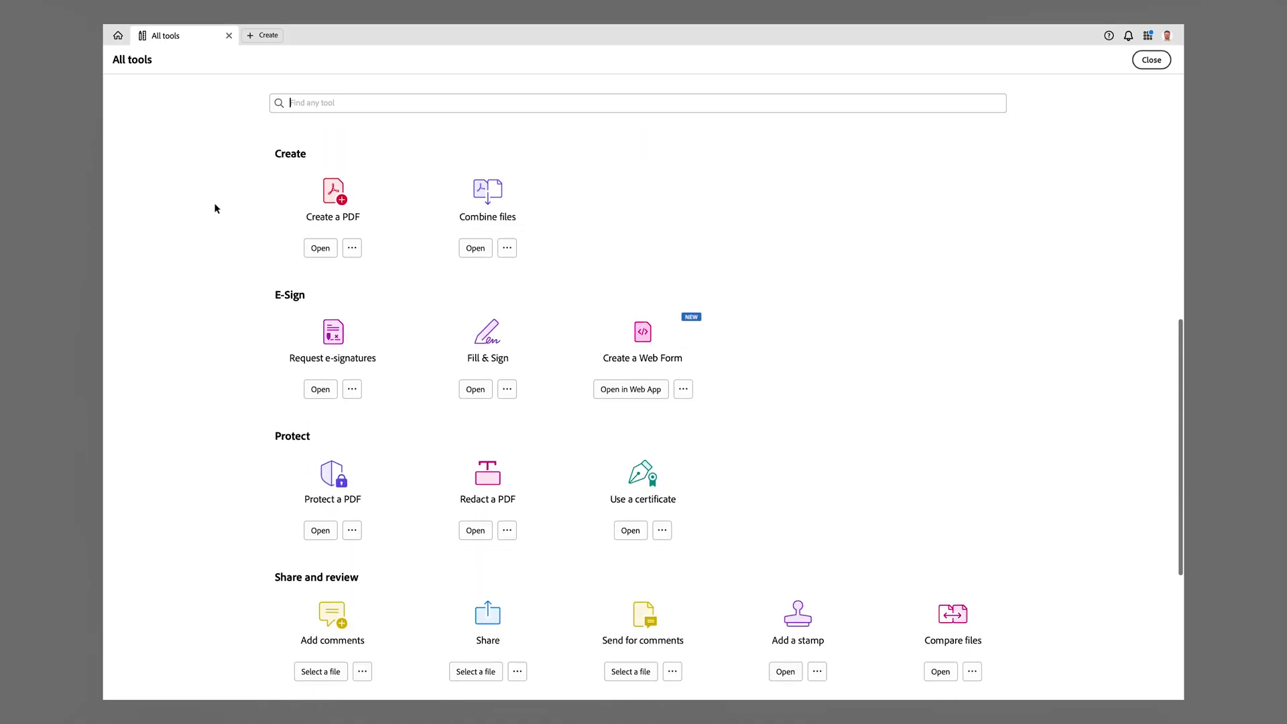
pyautogui.scroll(-1, 215, 208)
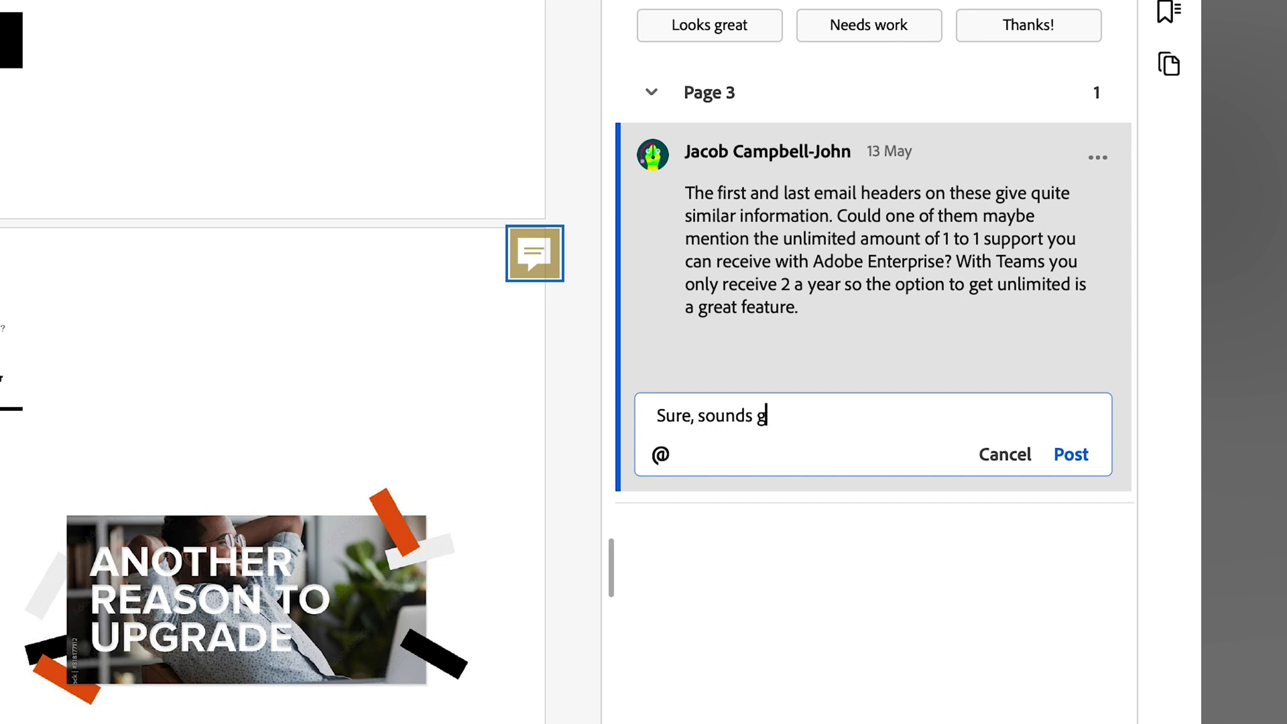
# Step: Post the comment reply 'Sure, sounds good!'
pyautogui.click(1070, 456)
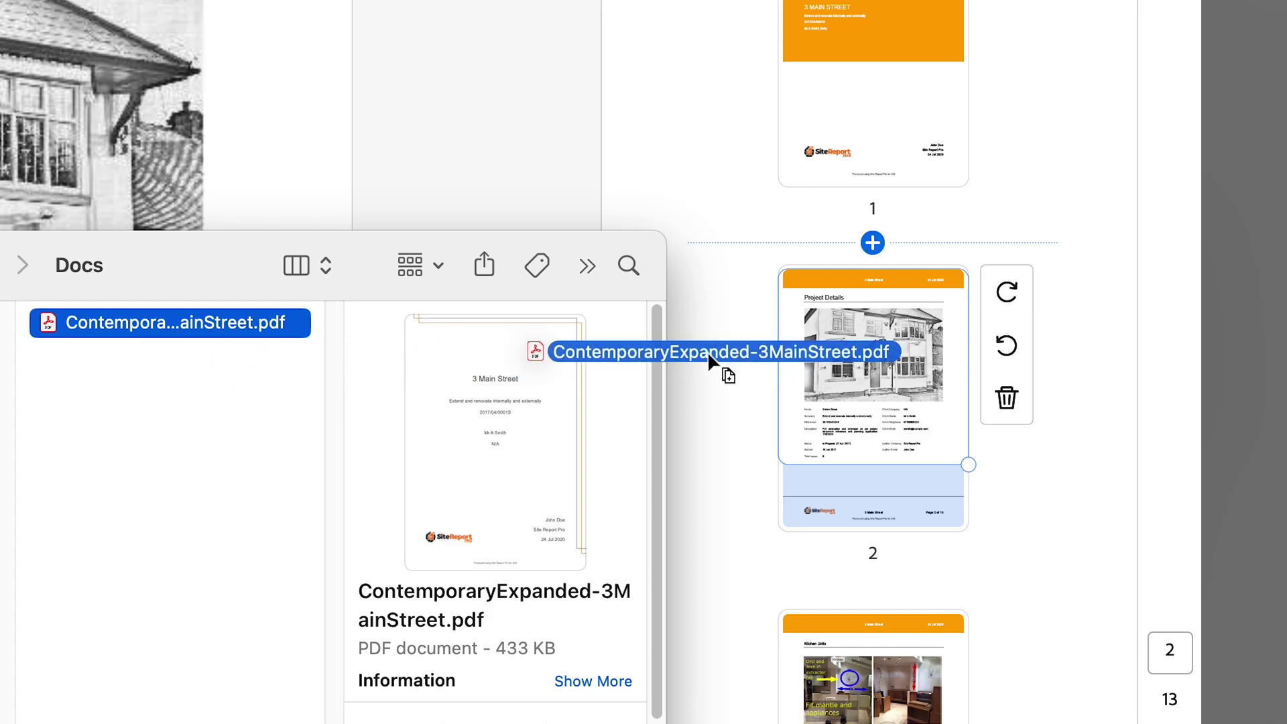
# Step: Insert ContemporaryExpanded-3MainStreet.pdf between the existing page thumbnails
pyautogui.moveTo(708, 351); pyautogui.dragTo(944, 257)
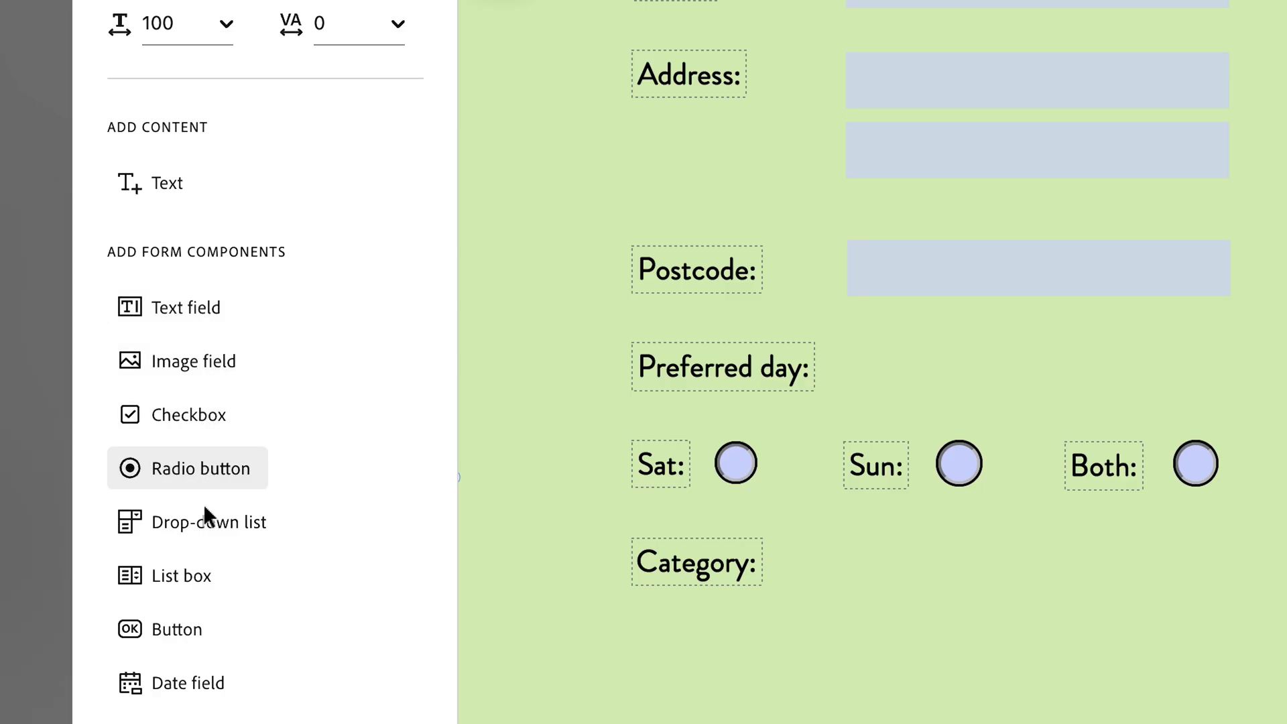
# Step: Place a drop-down list field beside Category on the application form
pyautogui.click(203, 508)
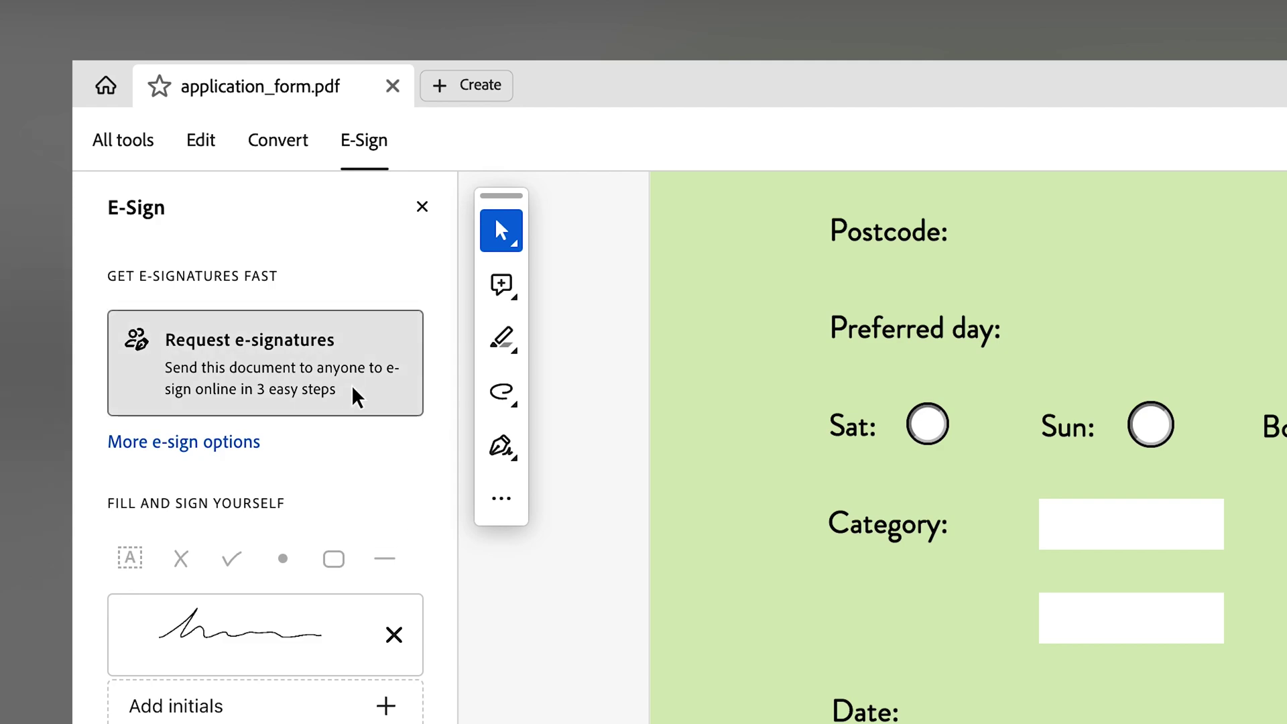
# Step: Start an e-signature request for the application form
pyautogui.click(356, 393)
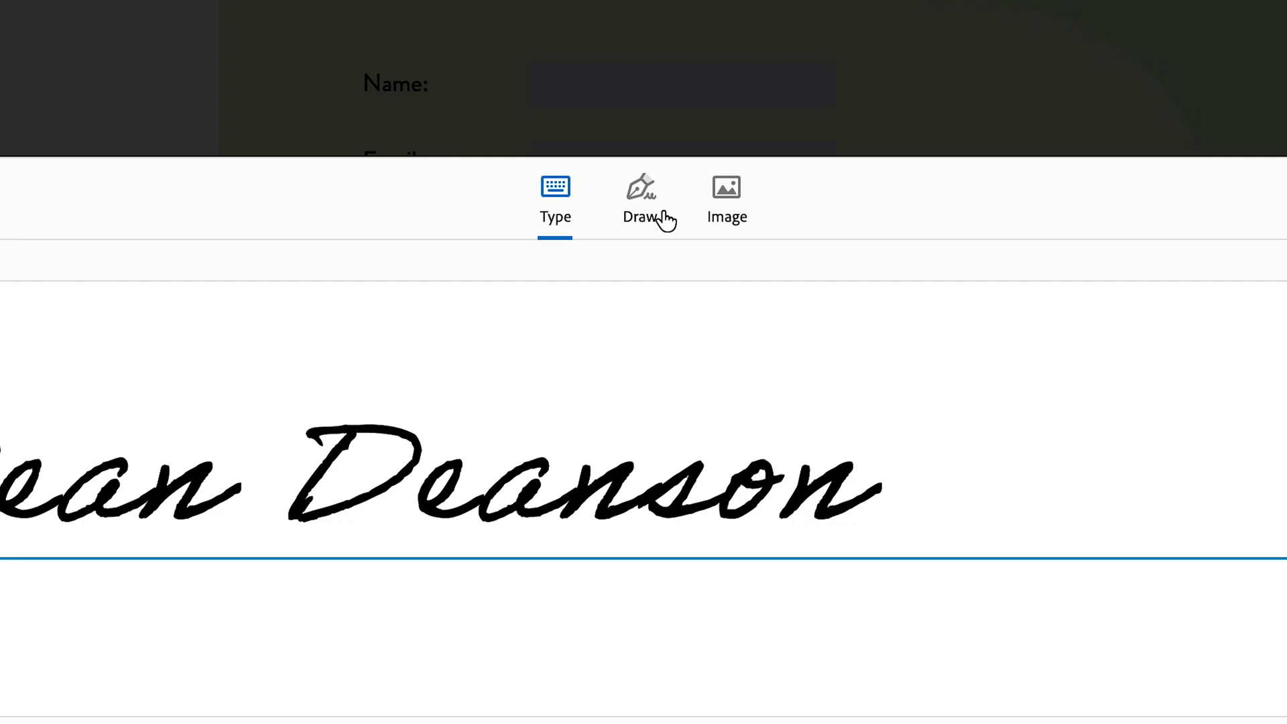
# Step: Draw a freehand signature in the Add signature dialog's Draw tab and apply it
pyautogui.click(665, 219)
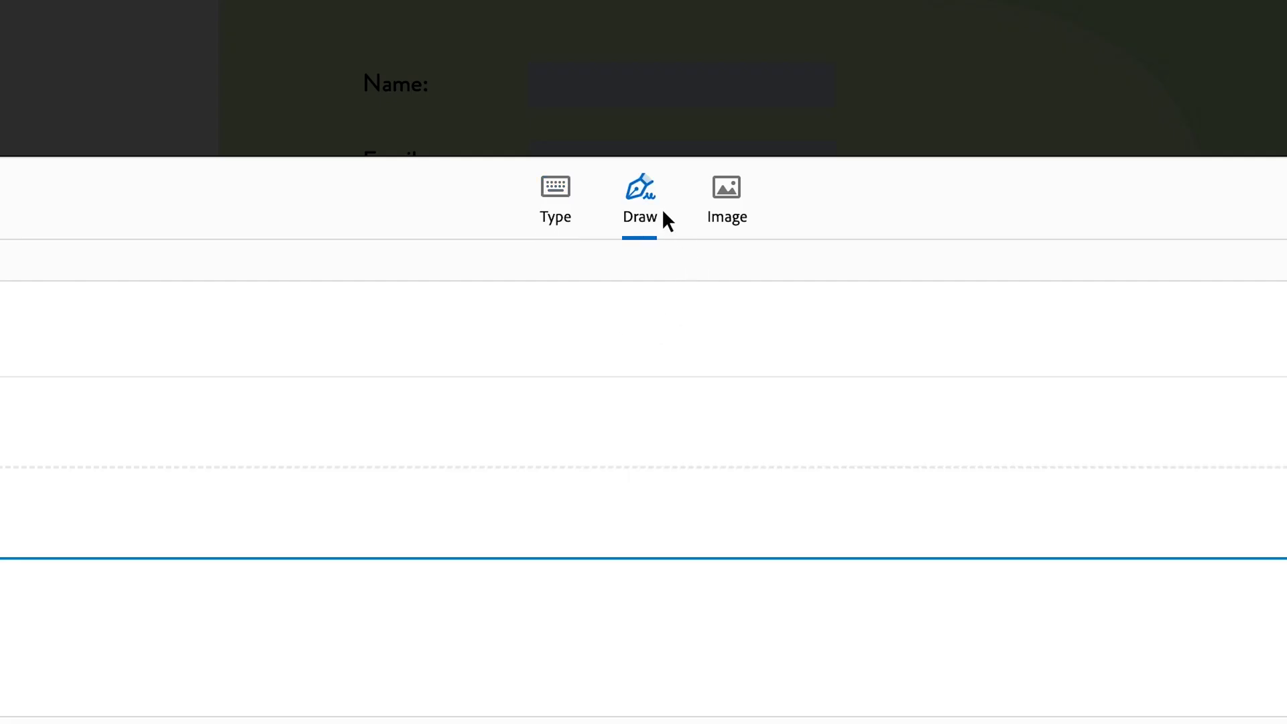
pyautogui.moveTo(352, 335)
pyautogui.mouseDown()
pyautogui.moveTo(549, 373)
pyautogui.moveTo(592, 327)
pyautogui.mouseUp()
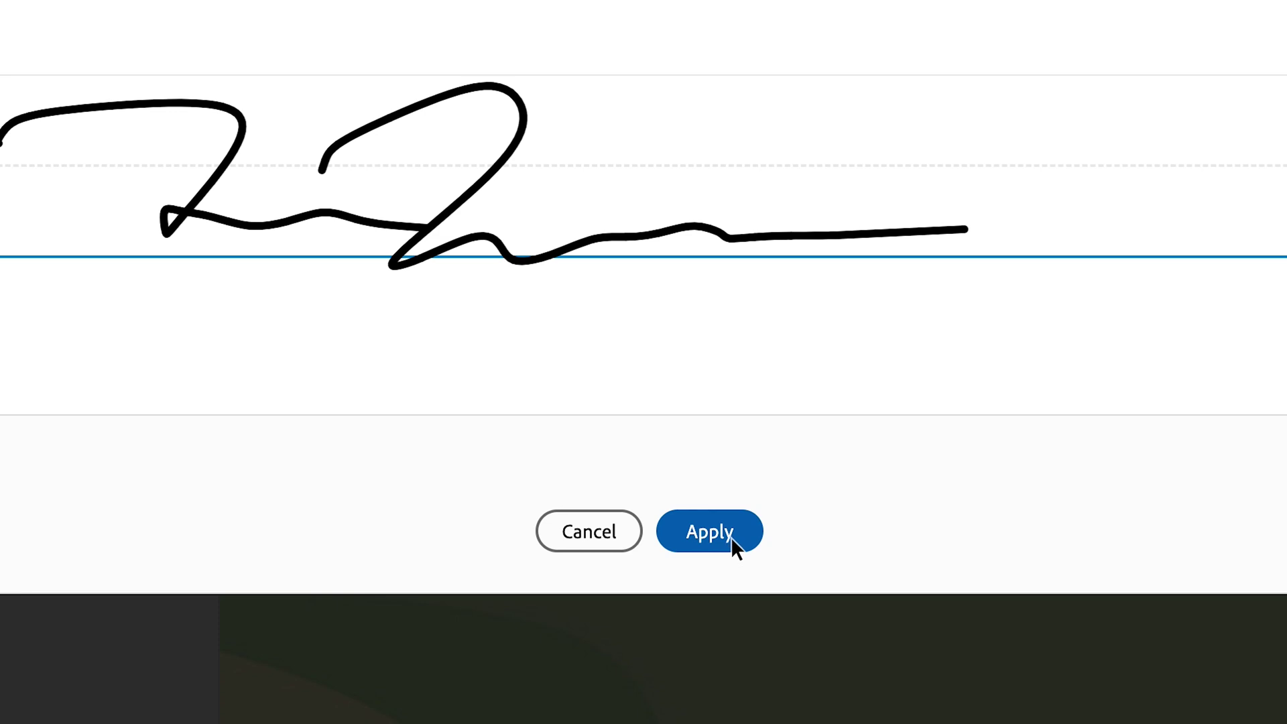
pyautogui.click(709, 532)
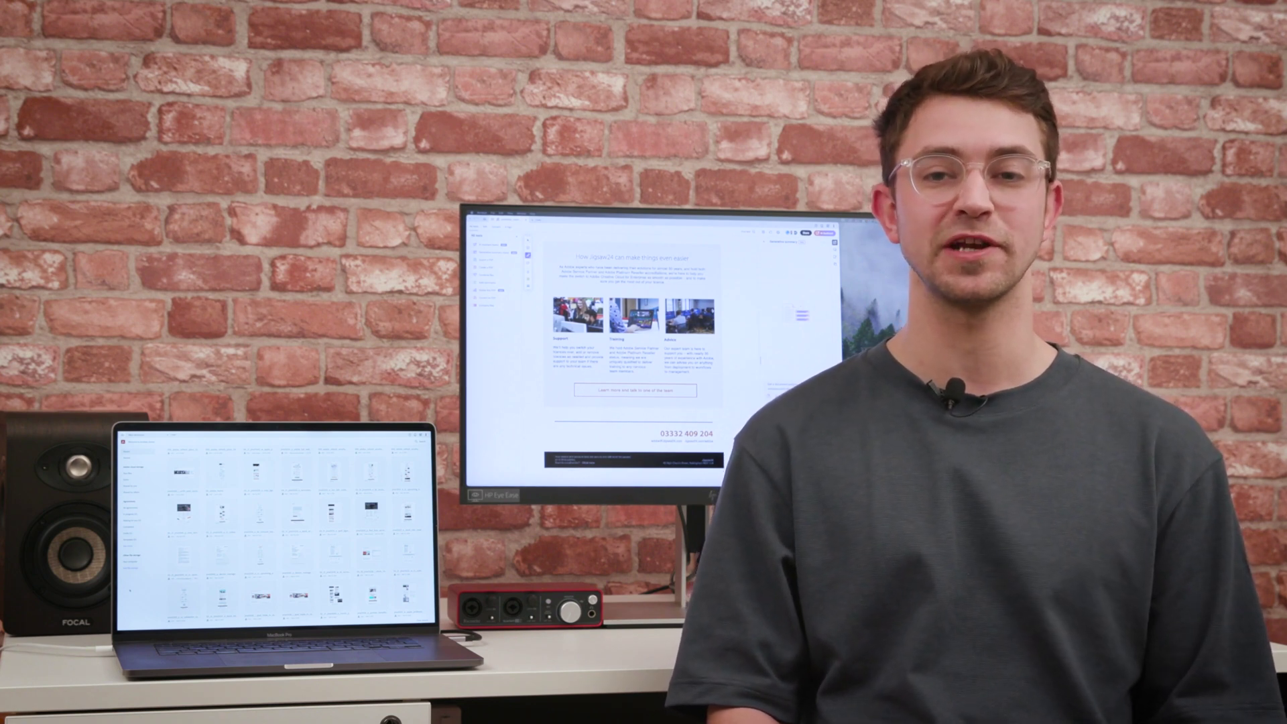
pyautogui.scroll(-3, 1015, 246)
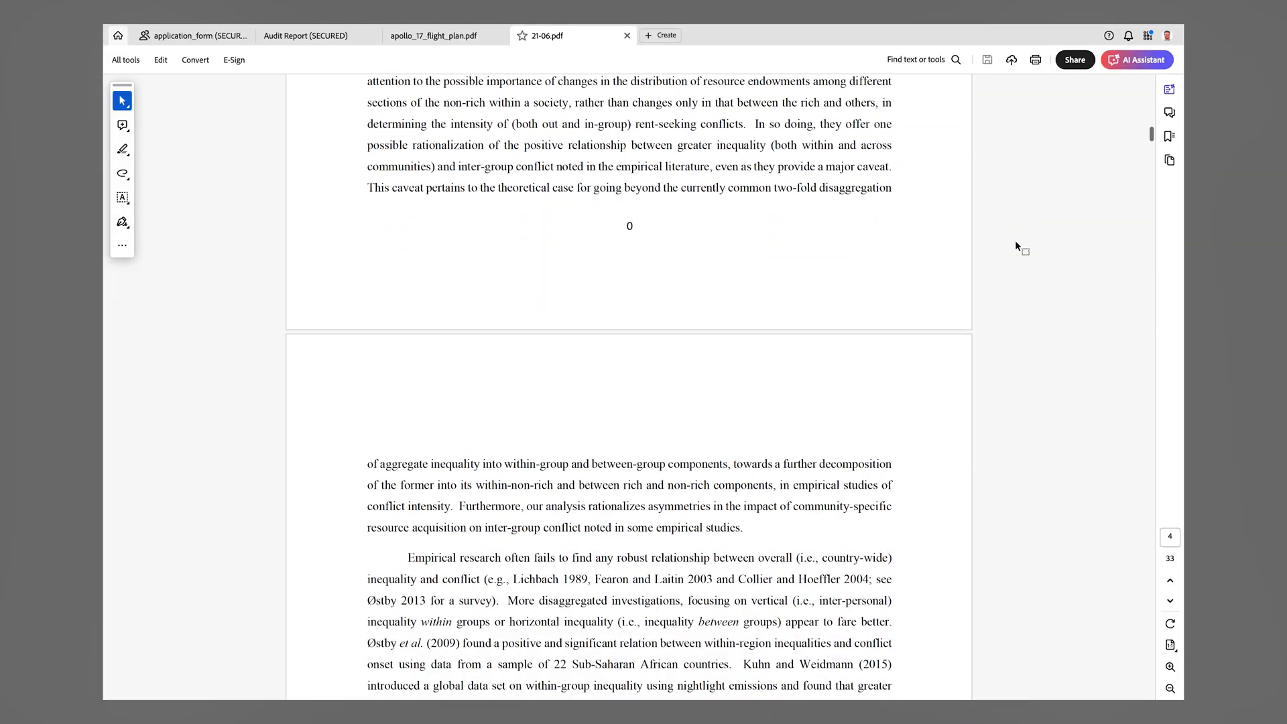
pyautogui.scroll(-5, 1016, 246)
pyautogui.scroll(-4, 1016, 246)
pyautogui.scroll(-5, 1017, 245)
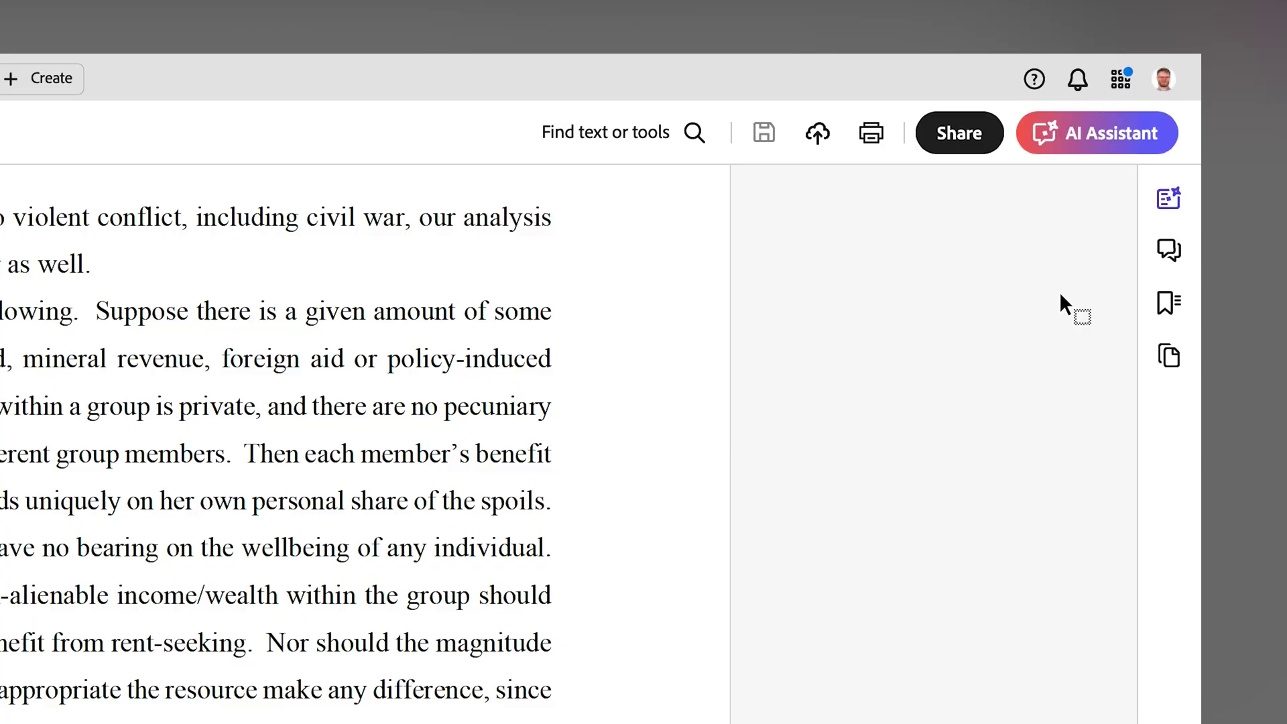
# Step: Generate a summary of the 21-06.pdf economics paper
pyautogui.click(1179, 198)
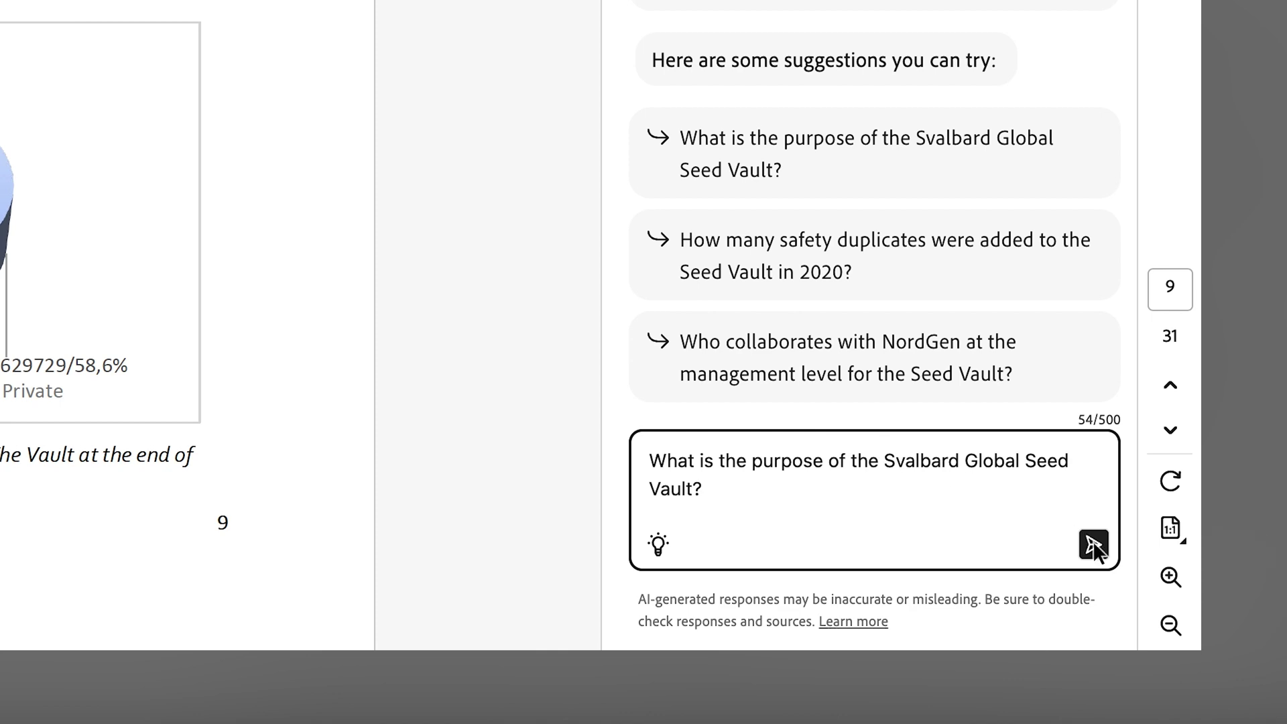
# Step: Ask AI Assistant about the Seed Vault report, follow citation 1, request a website abstract, try a suggestion
pyautogui.click(1094, 543)
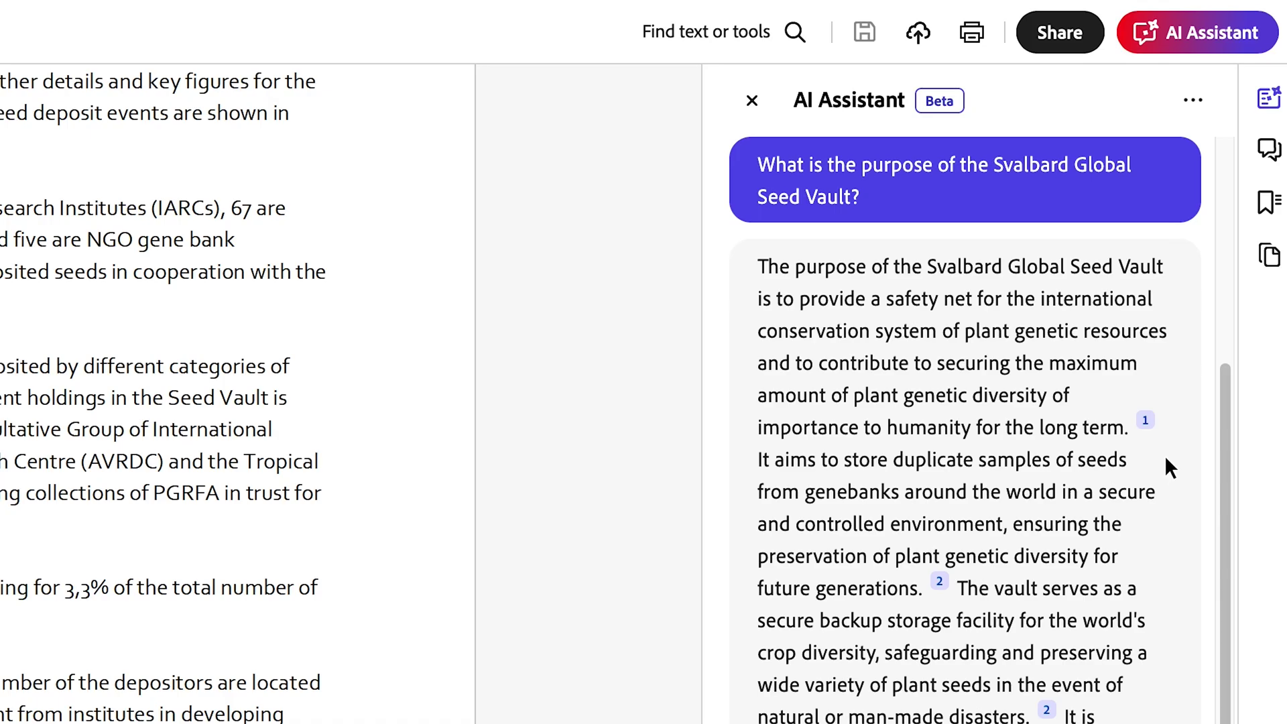
pyautogui.click(1146, 422)
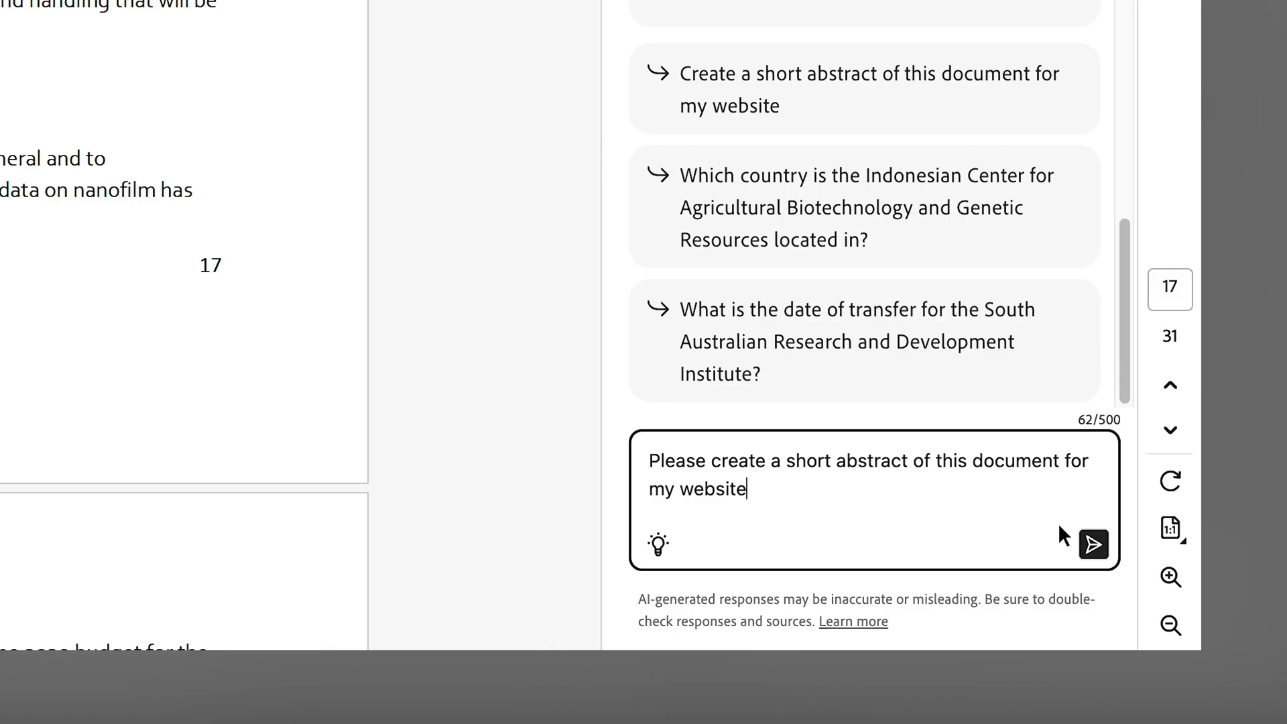
pyautogui.click(1096, 547)
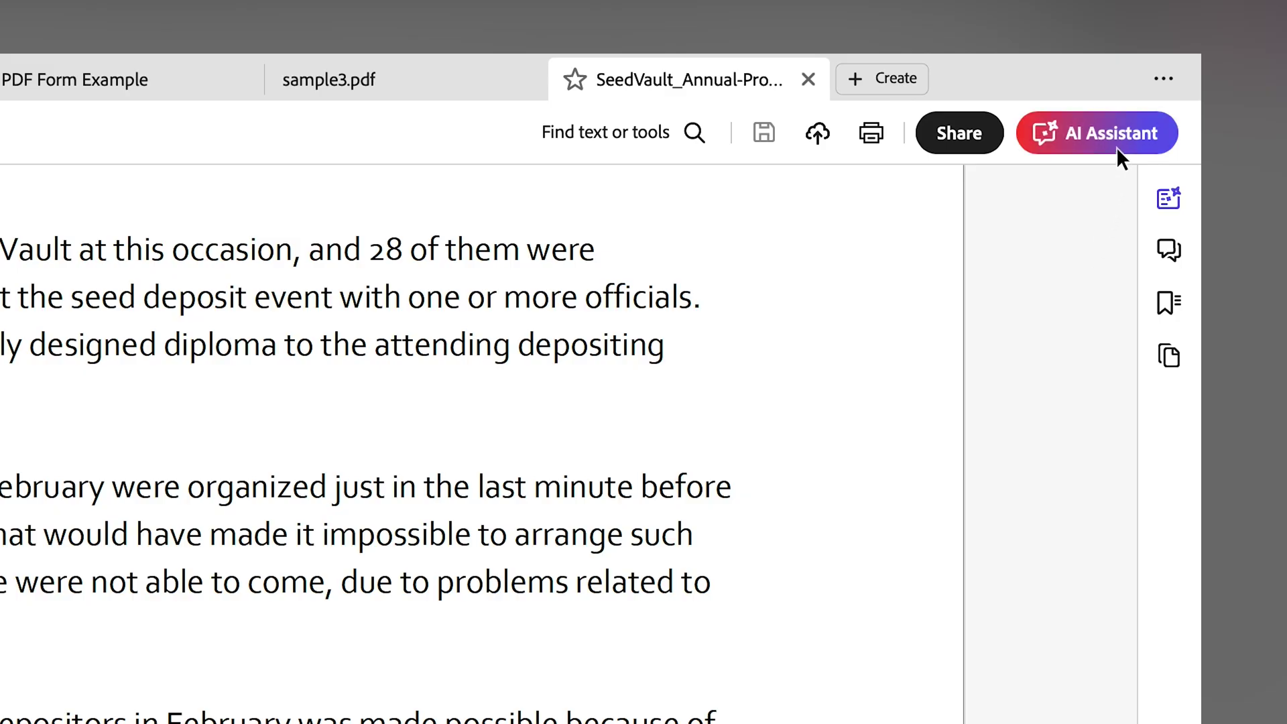
pyautogui.click(1117, 147)
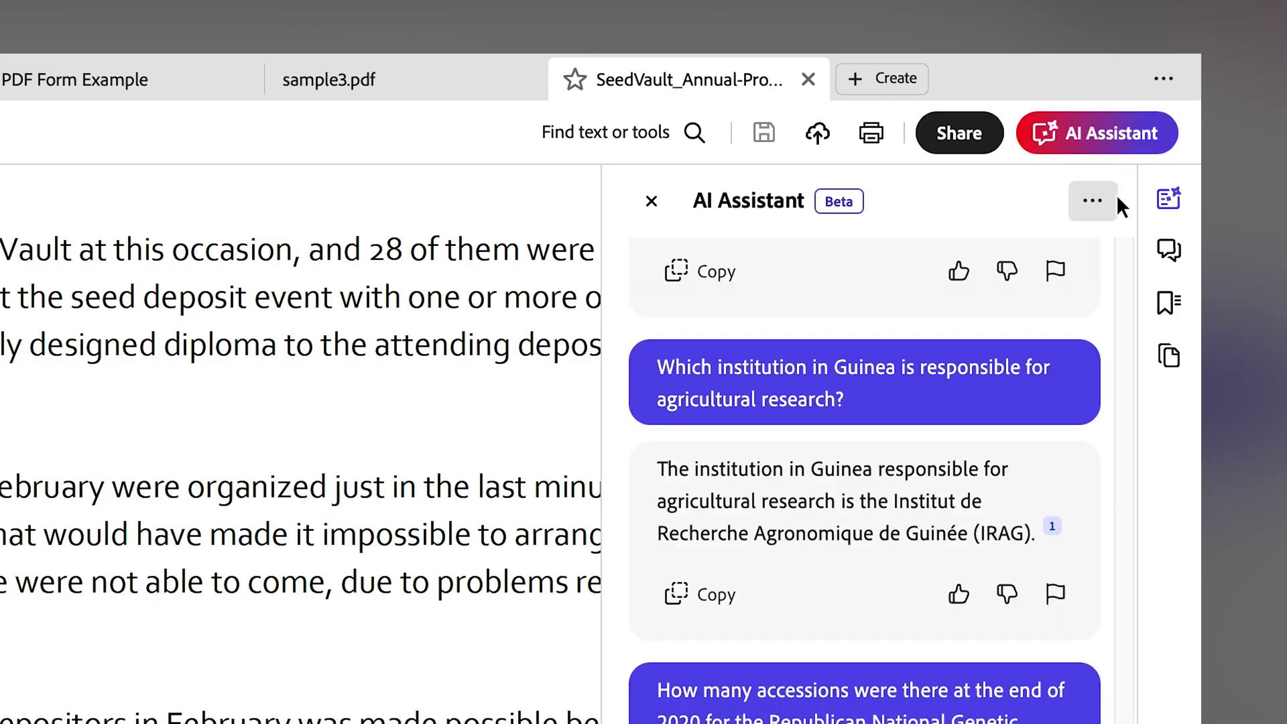
pyautogui.click(1112, 546)
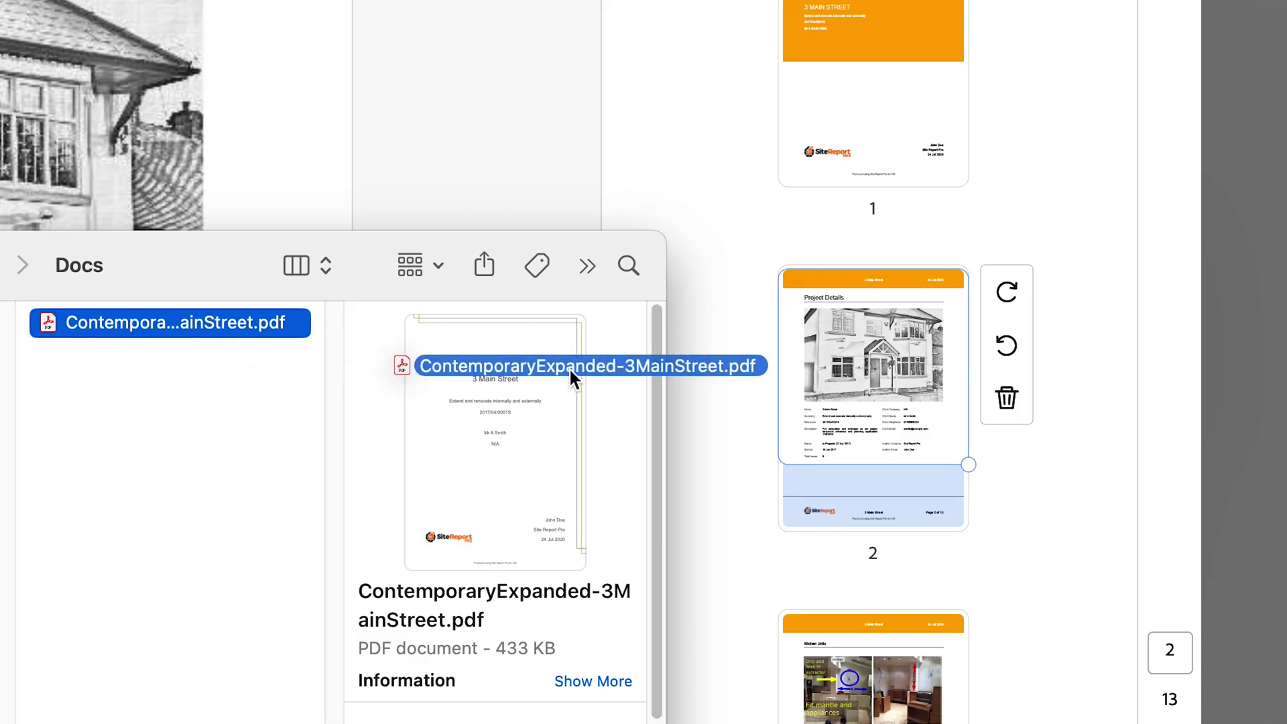
# Step: Insert ContemporaryExpanded-3MainStreet.pdf among the page thumbnails
pyautogui.moveTo(567, 367); pyautogui.dragTo(971, 246)
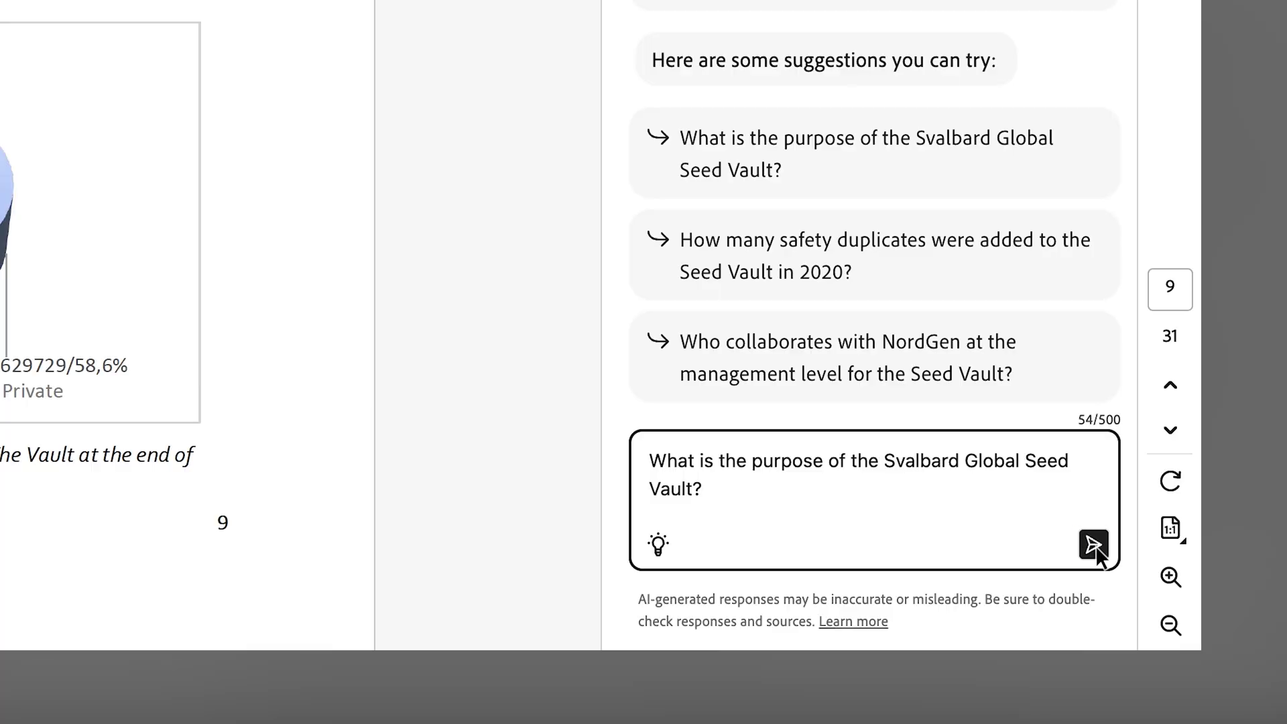
# Step: Ask AI Assistant what the Svalbard Global Seed Vault's purpose is
pyautogui.click(1096, 546)
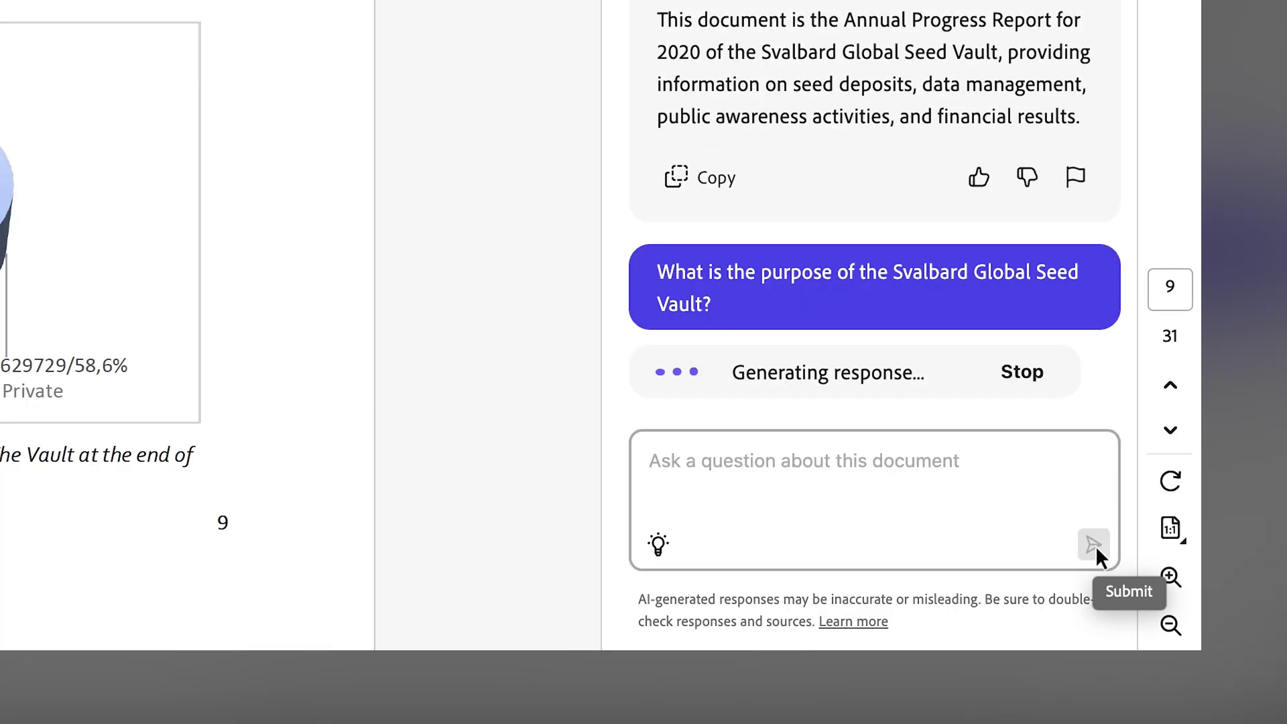